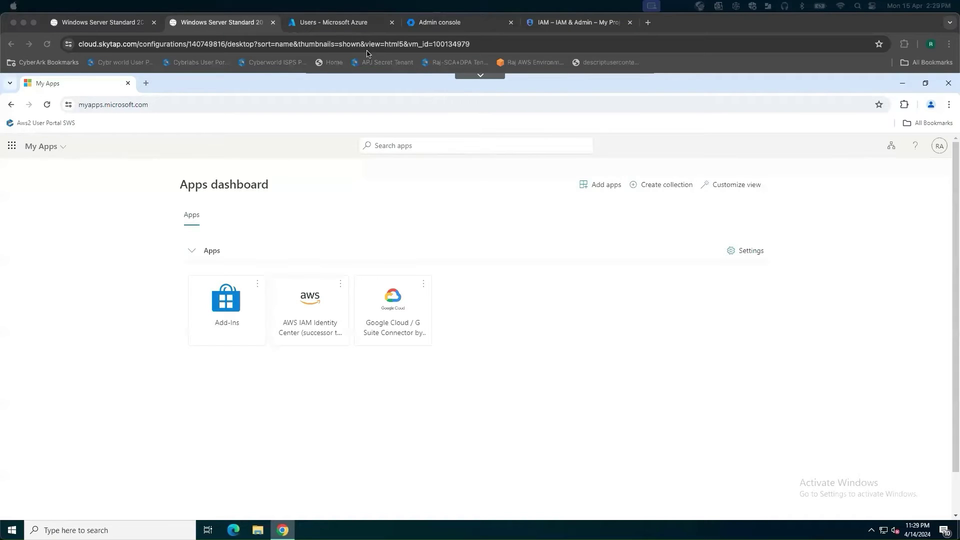
pyautogui.click(334, 23)
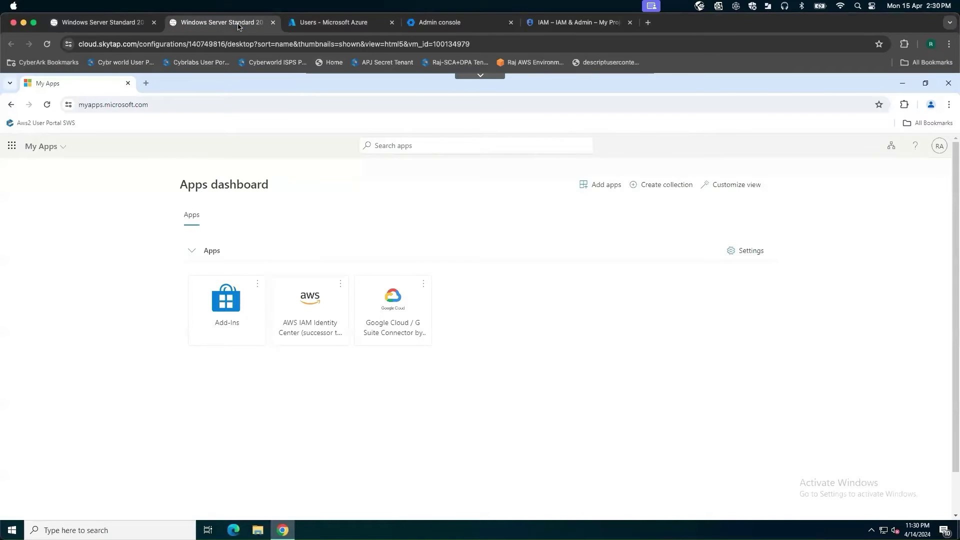
pyautogui.click(940, 147)
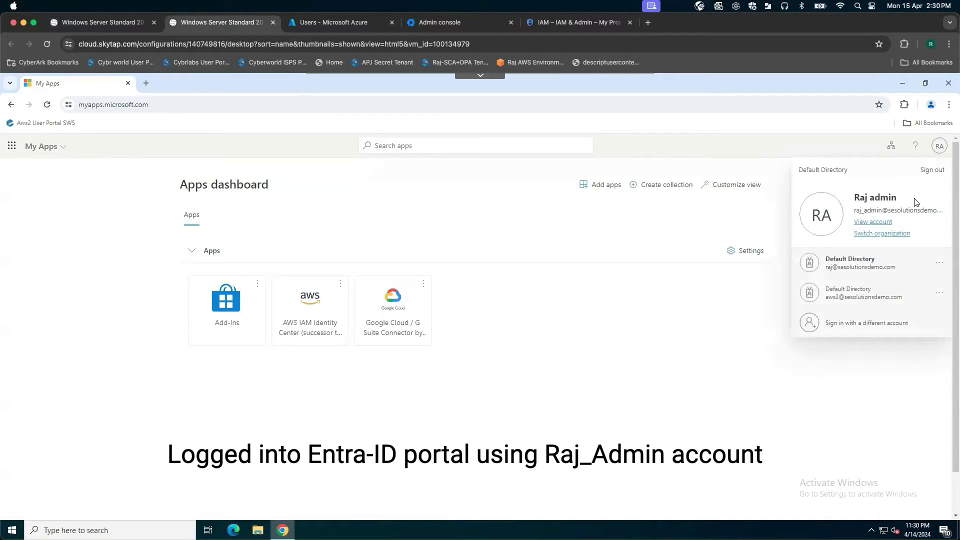
pyautogui.click(700, 270)
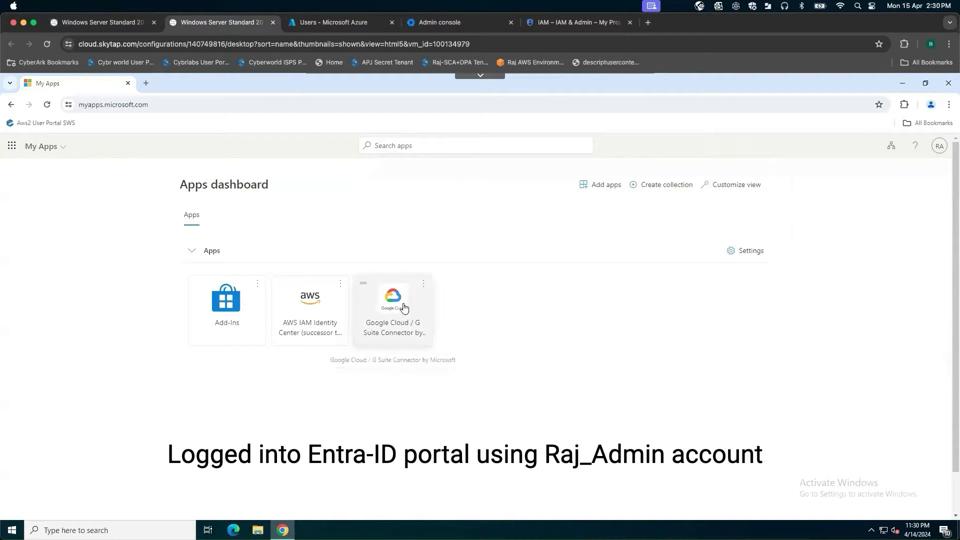
# - Launch Google Cloud from My Apps, list all six projects, then return to the My Apps dashboard
pyautogui.click(405, 306)
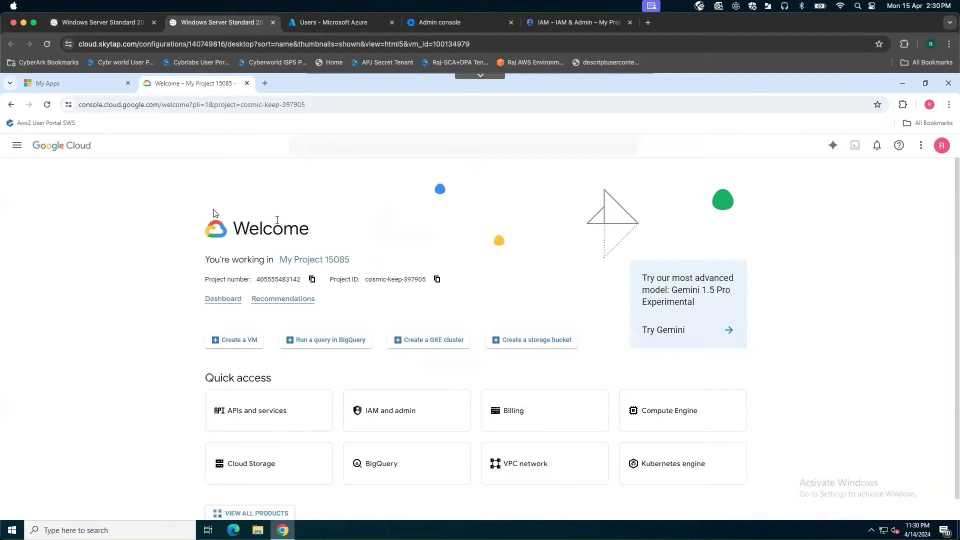
pyautogui.hotkey('ctrl', 'o')
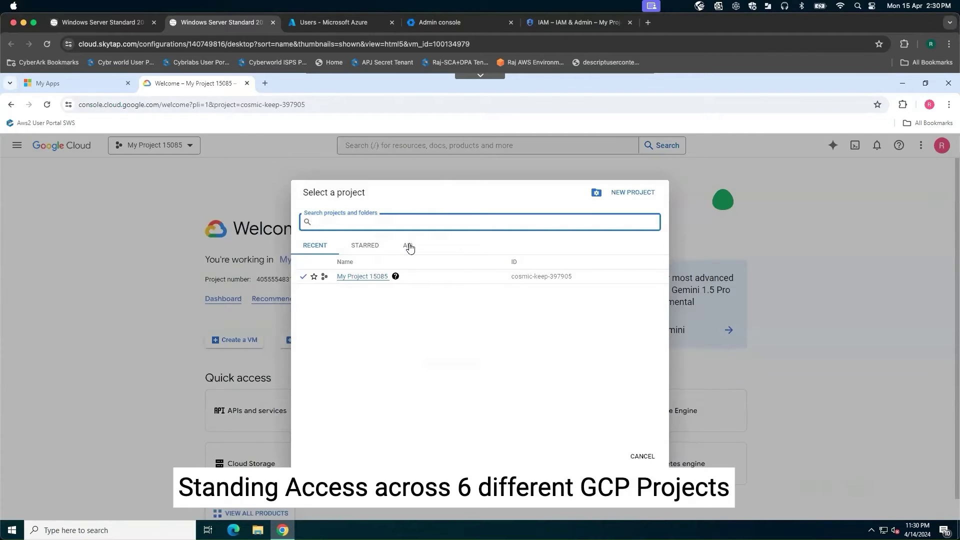
pyautogui.click(408, 247)
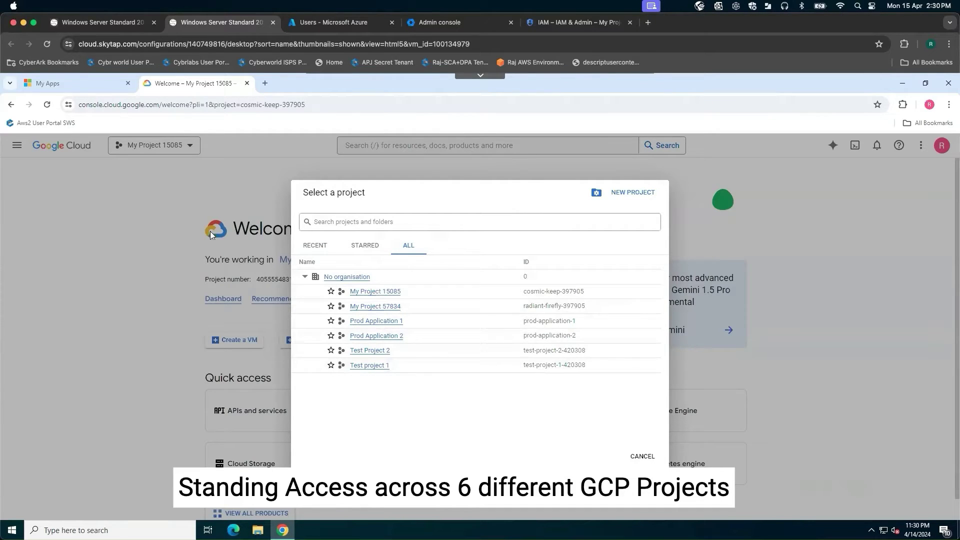
pyautogui.click(643, 456)
pyautogui.click(75, 83)
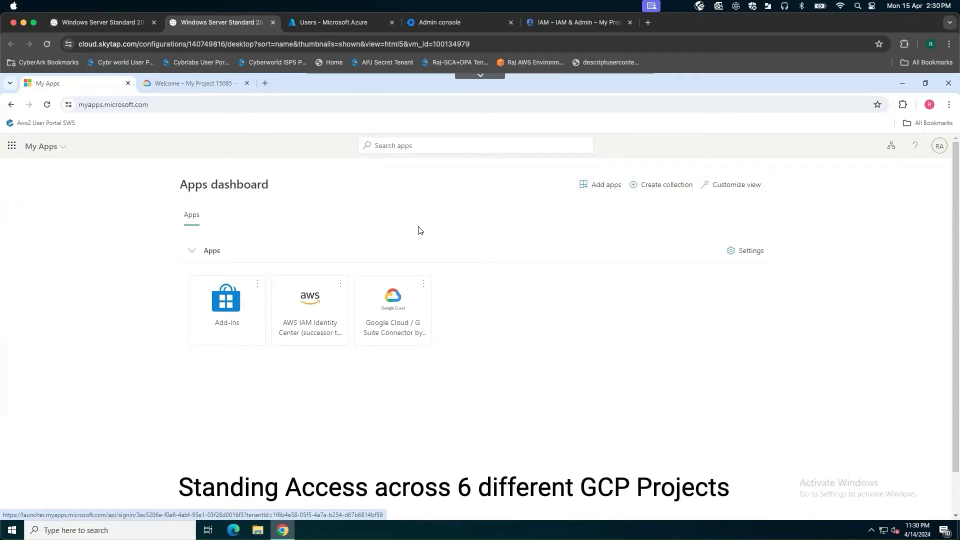
# - Sign out of Google Cloud, close its tab, and start signing out of My Apps
pyautogui.click(241, 83)
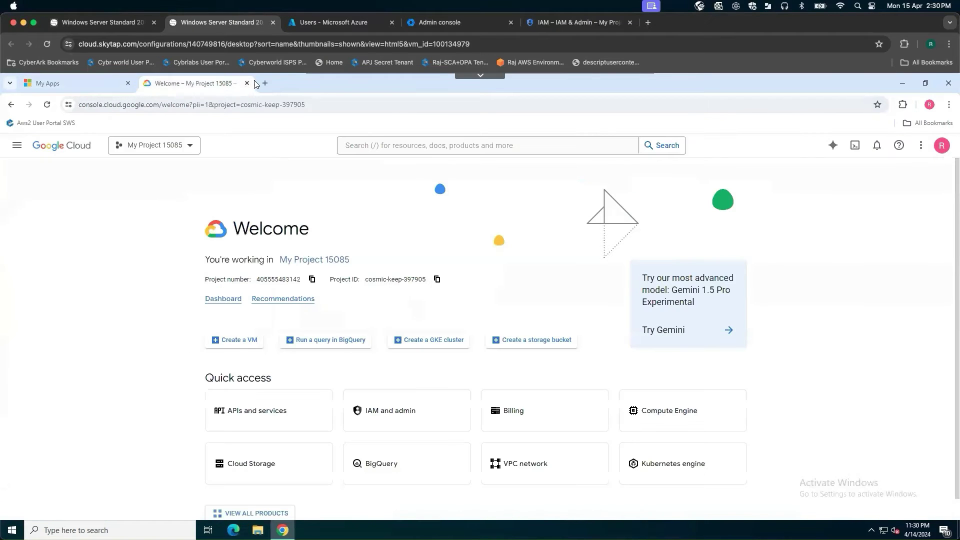
pyautogui.click(941, 145)
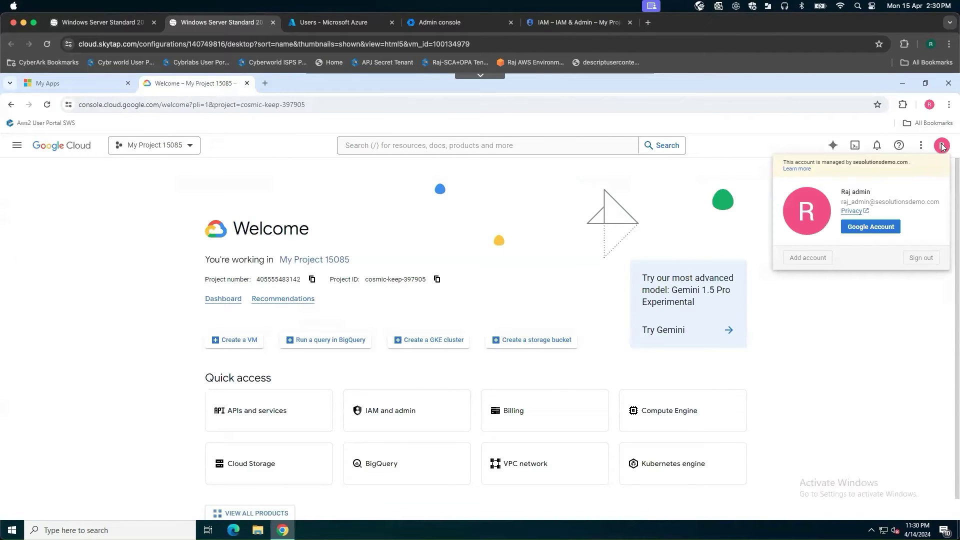
pyautogui.click(922, 257)
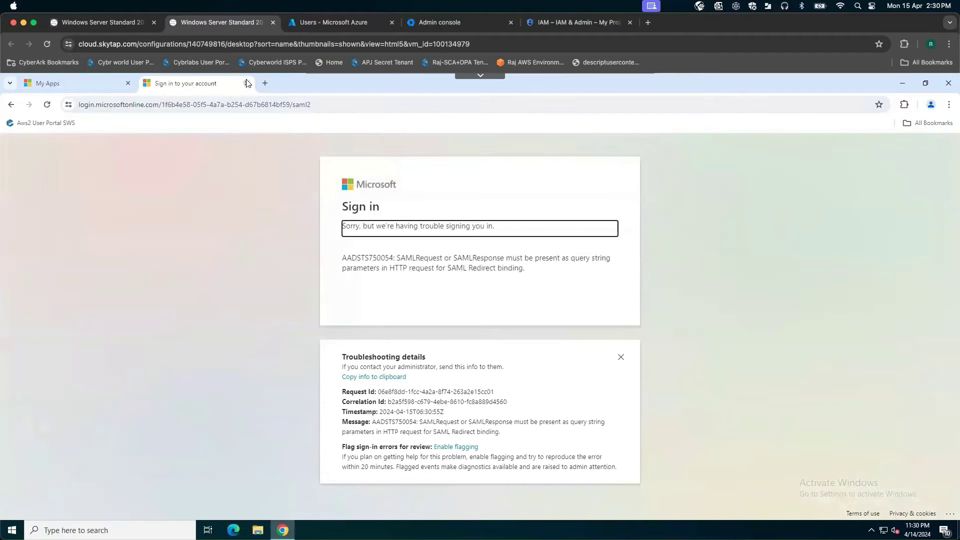
pyautogui.click(246, 83)
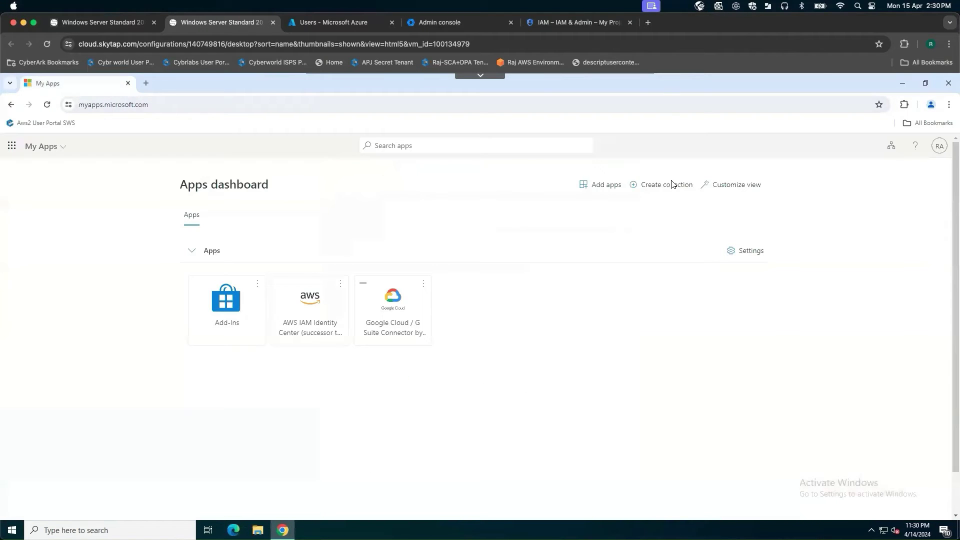
pyautogui.click(939, 145)
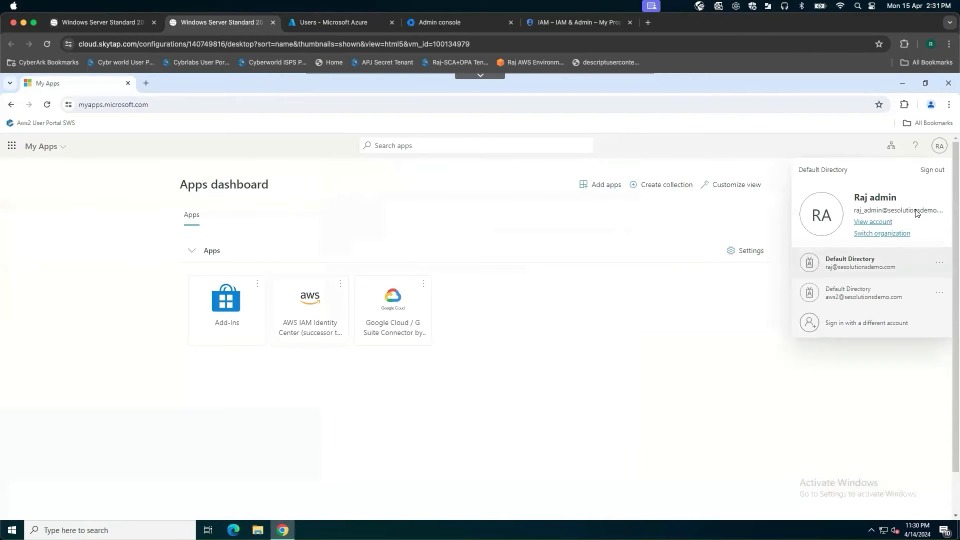
pyautogui.click(933, 170)
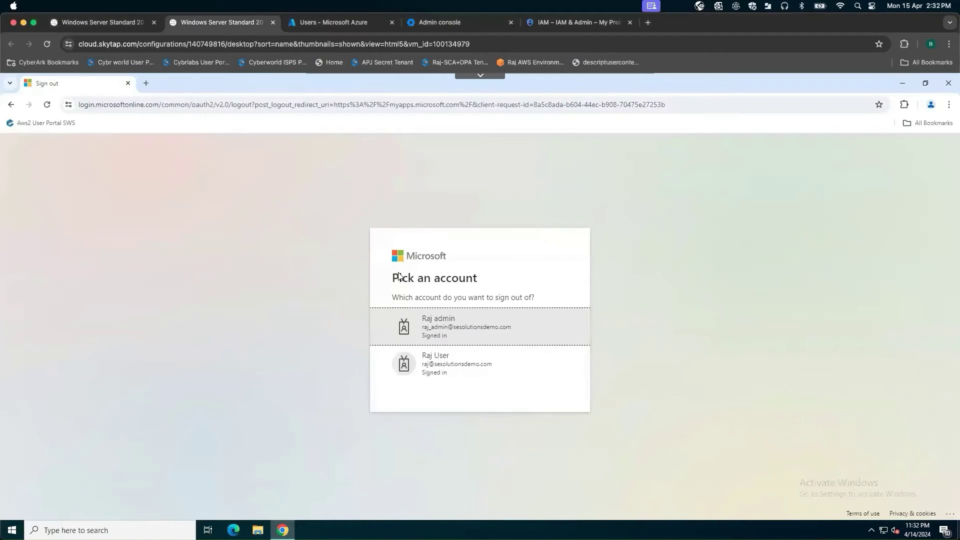
# - Sign out the admin account and sign in with a different account using its password
pyautogui.click(466, 365)
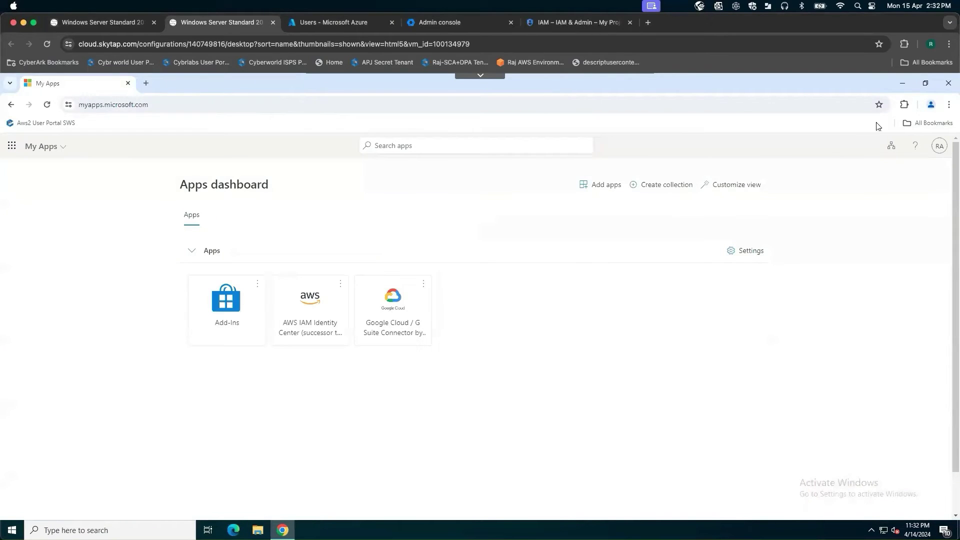
pyautogui.click(940, 146)
pyautogui.click(845, 300)
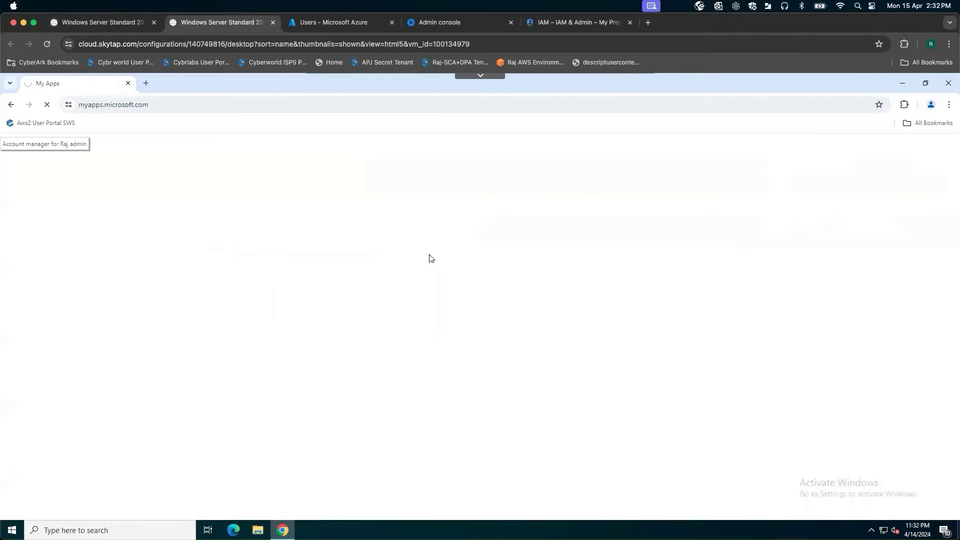
pyautogui.write('•')
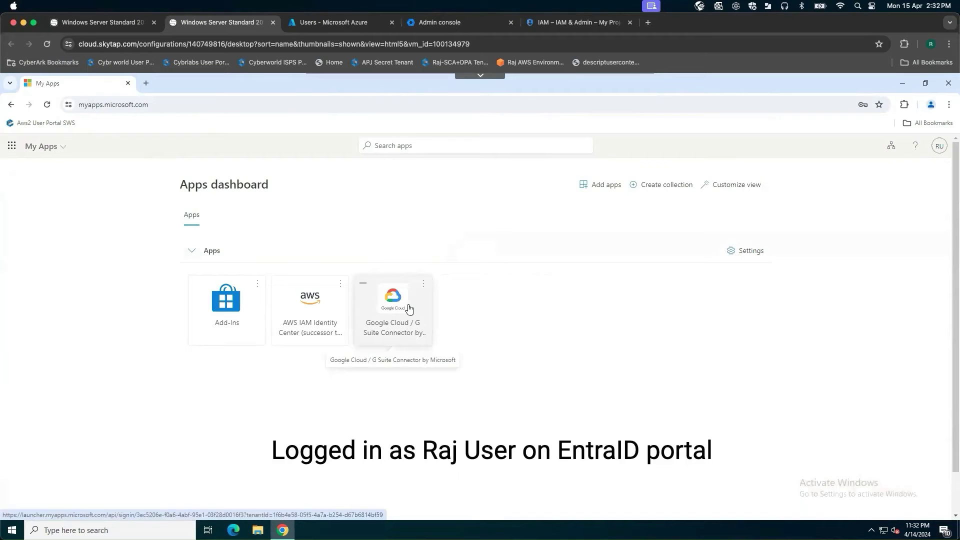
pyautogui.click(409, 308)
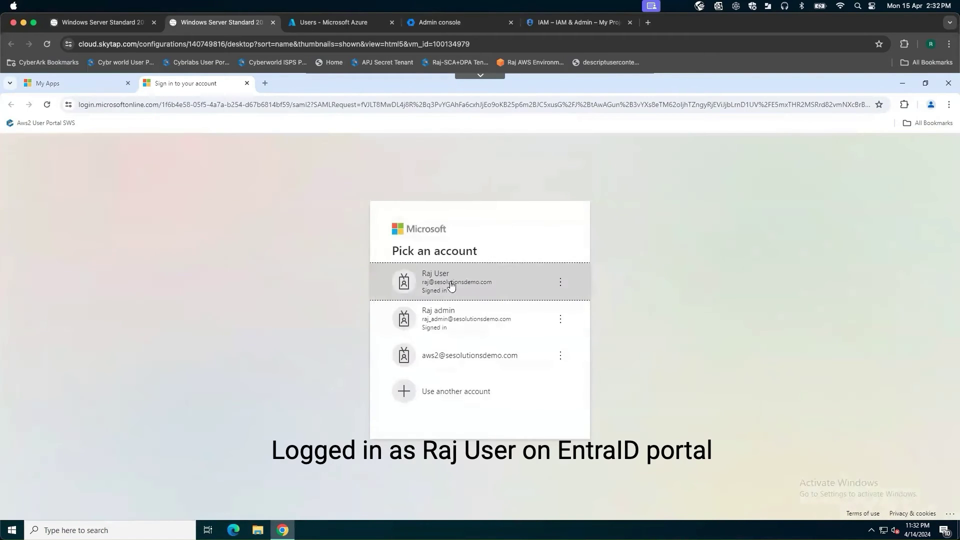
pyautogui.click(450, 283)
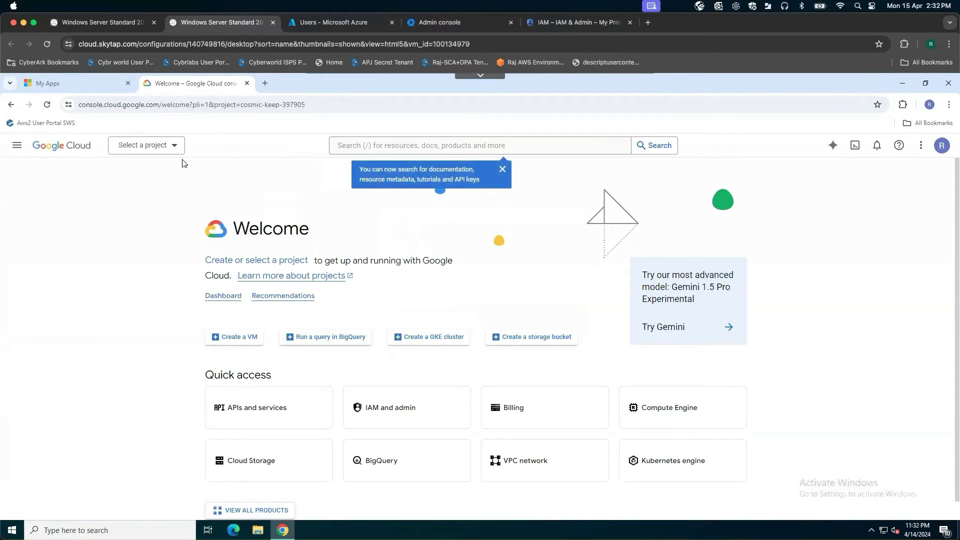
pyautogui.click(174, 146)
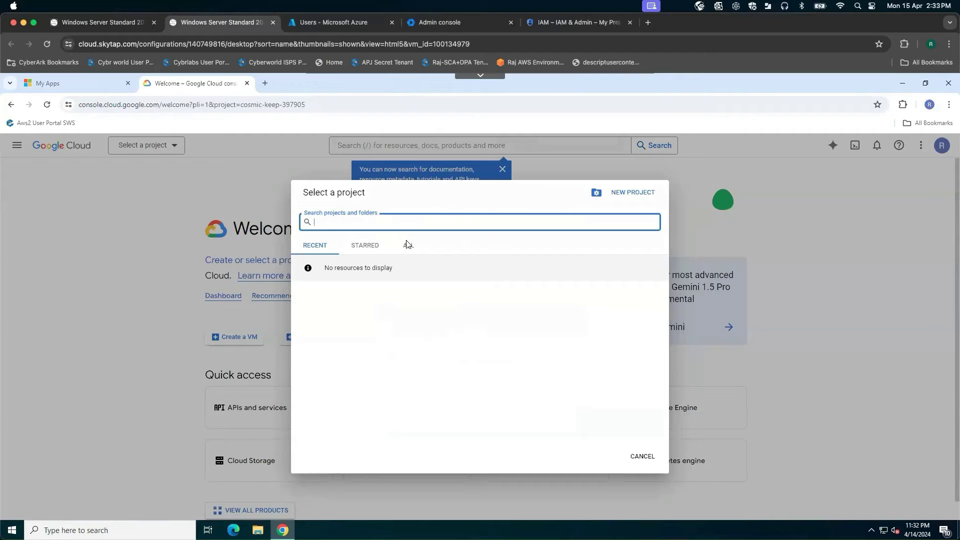
pyautogui.click(408, 245)
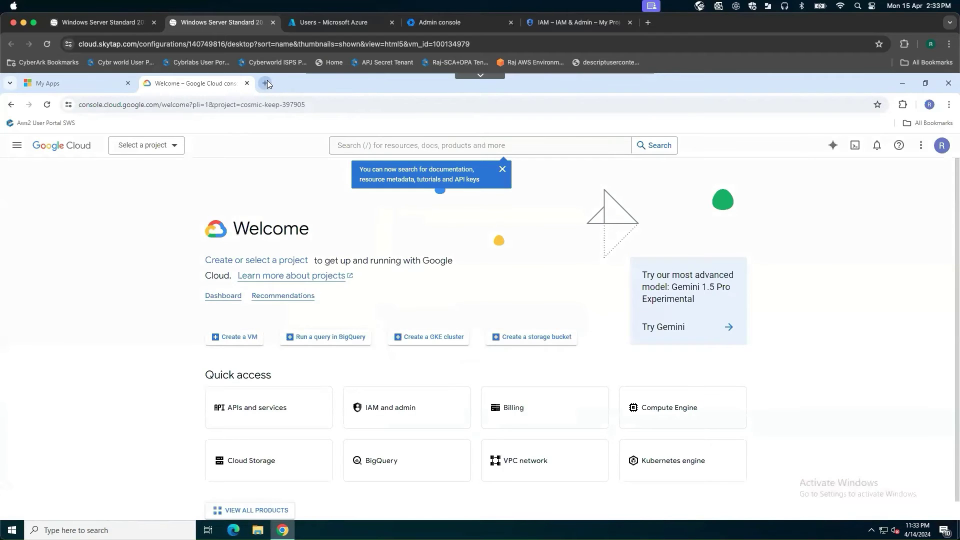
# - In a new tab, load the CyberArk User Portal, enter the standard user's username, and continue sign-in
pyautogui.click(266, 83)
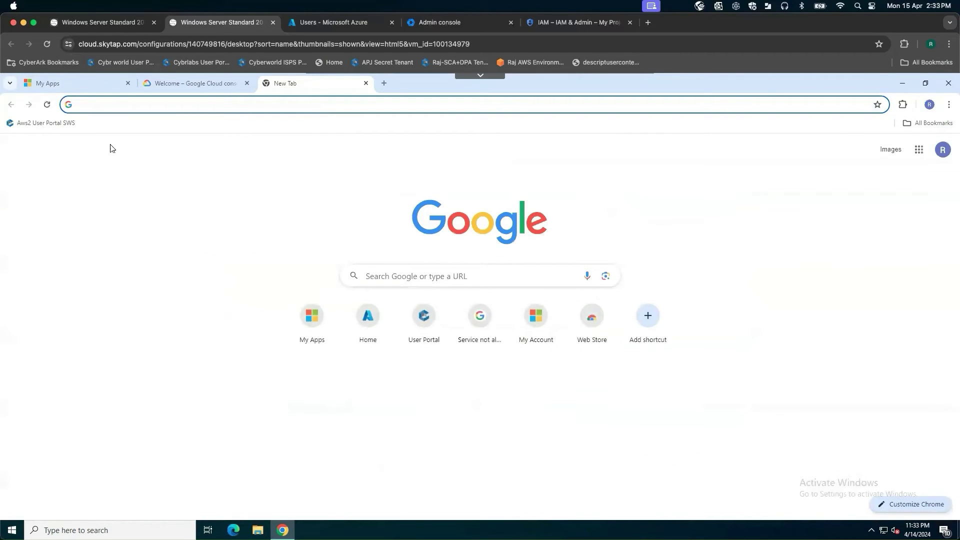
pyautogui.click(32, 123)
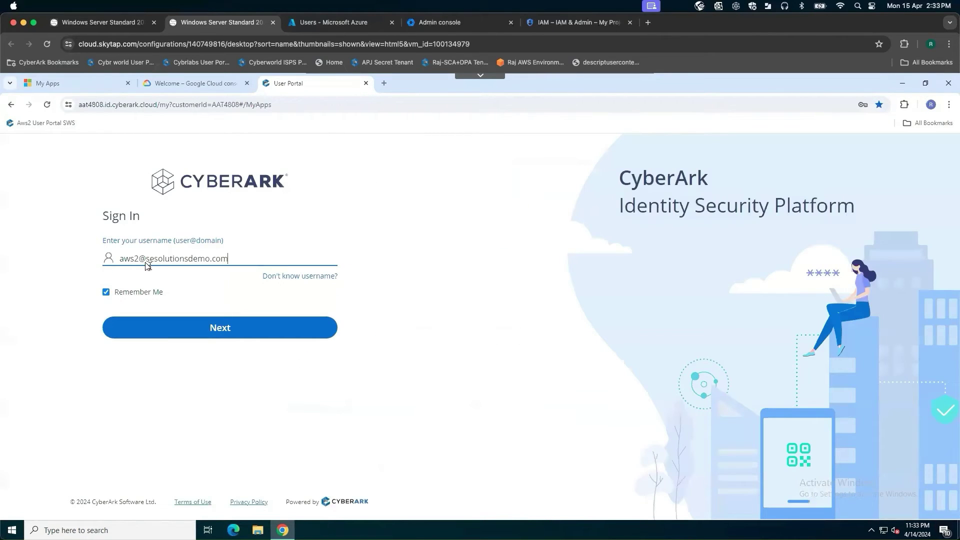
pyautogui.moveTo(139, 259); pyautogui.dragTo(113, 259)
pyautogui.write('raj')
pyautogui.click(221, 332)
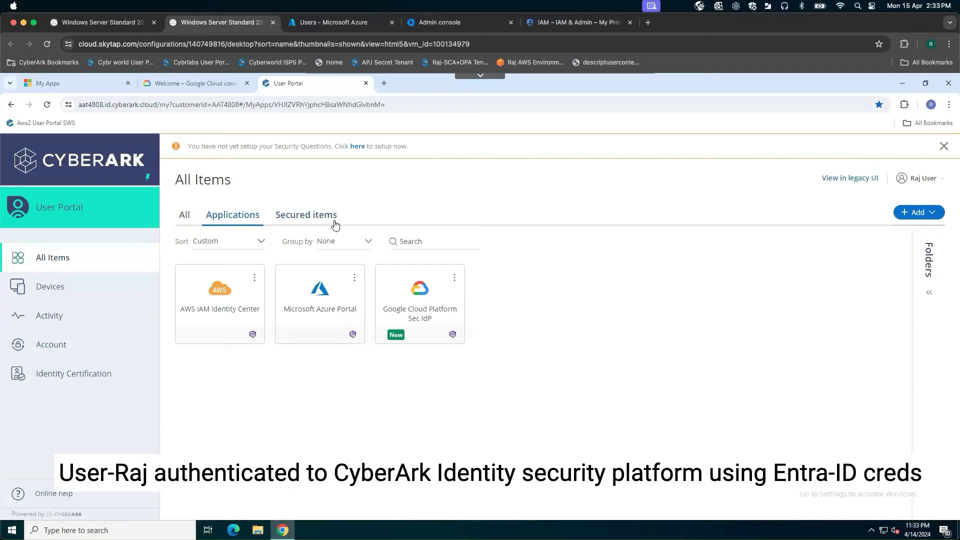
# - Launch the Google Cloud Platform Sec IdP app, pass the secure session check, and review the three projects' roles
pyautogui.click(414, 292)
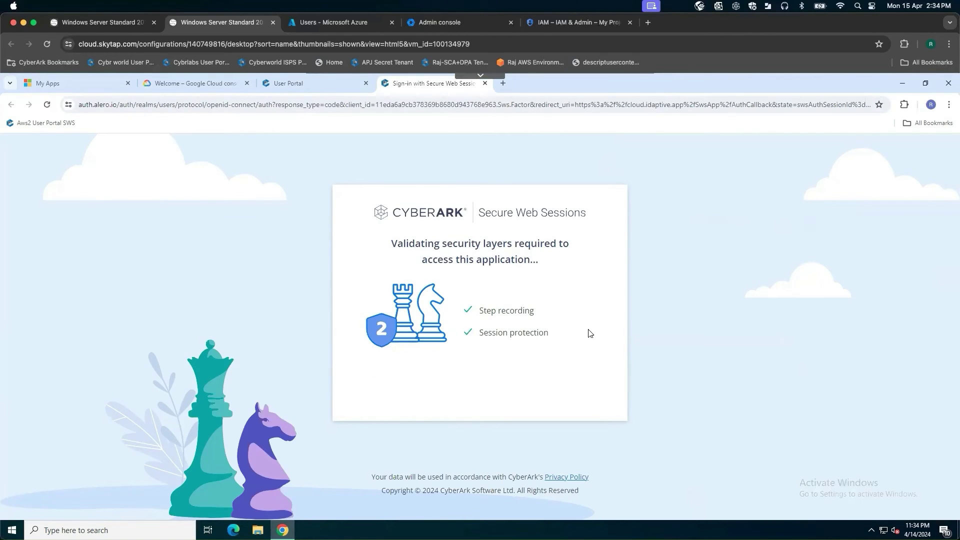
pyautogui.click(568, 403)
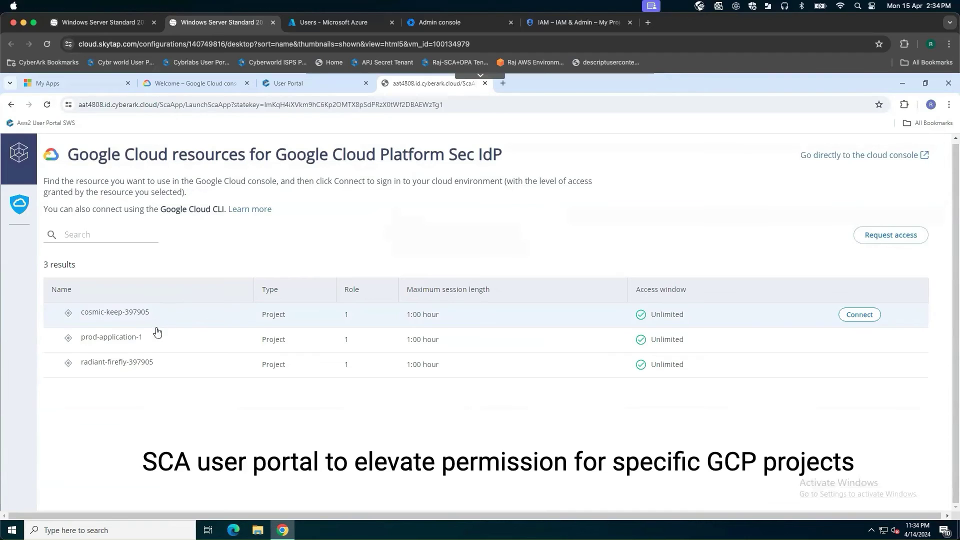
pyautogui.moveTo(346, 319)
pyautogui.moveTo(346, 344)
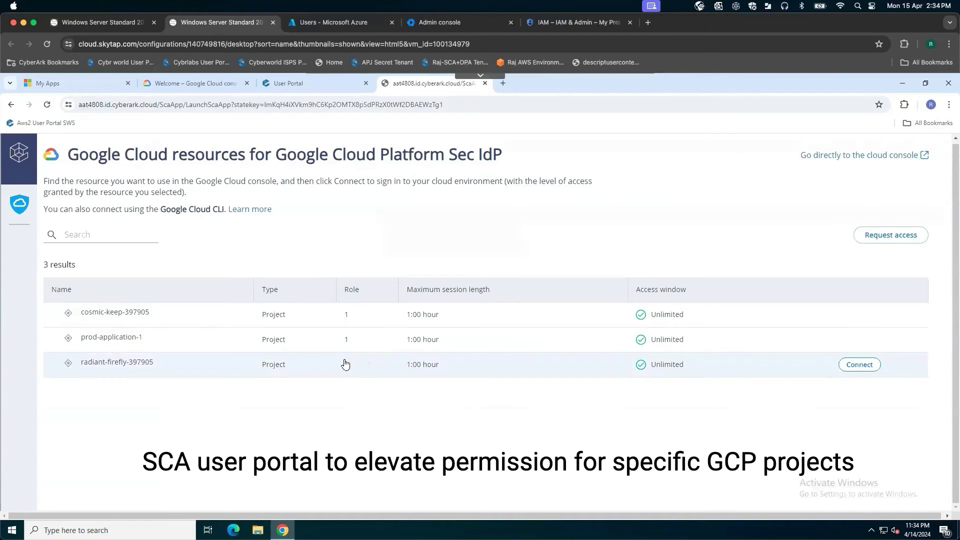
pyautogui.moveTo(345, 367)
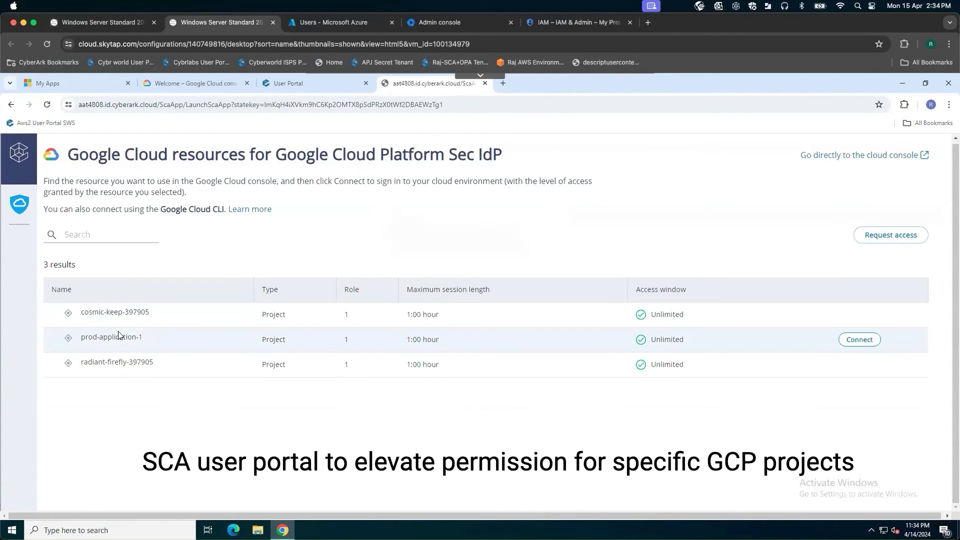
# - Connect with prod-application-1 access and switch the console to the Prod Application 1 project
pyautogui.click(860, 340)
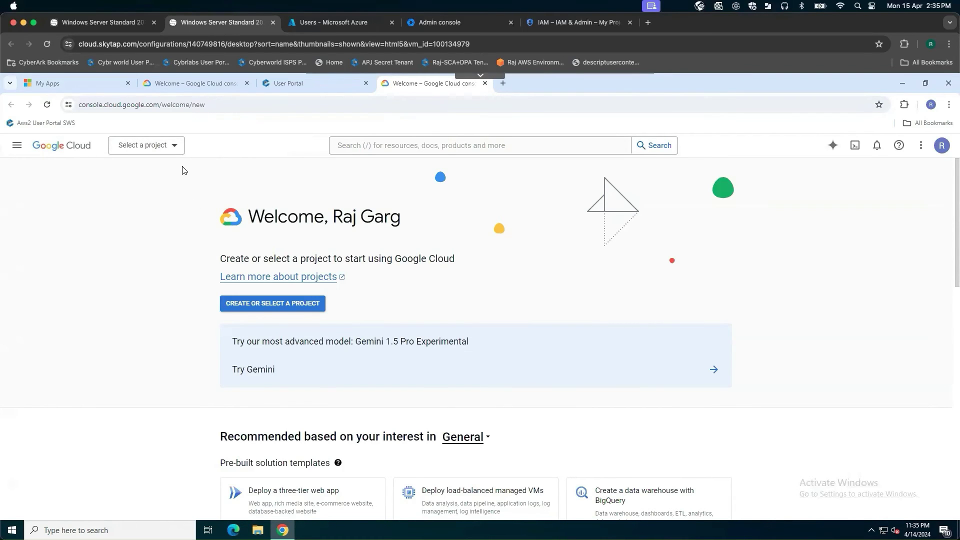
pyautogui.click(174, 145)
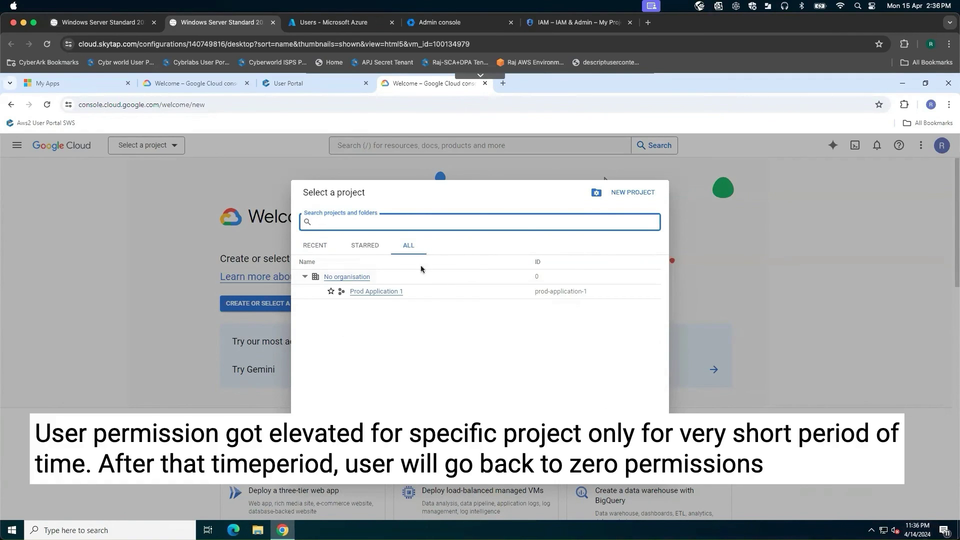
pyautogui.click(380, 292)
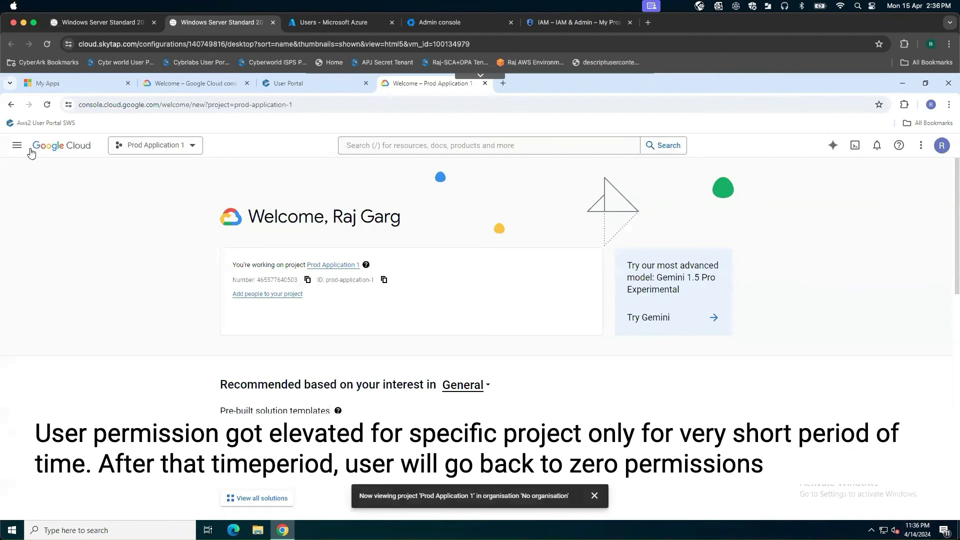
# - Open IAM and admin > IAM to see the user listed as Owner of Prod Application 1
pyautogui.click(16, 145)
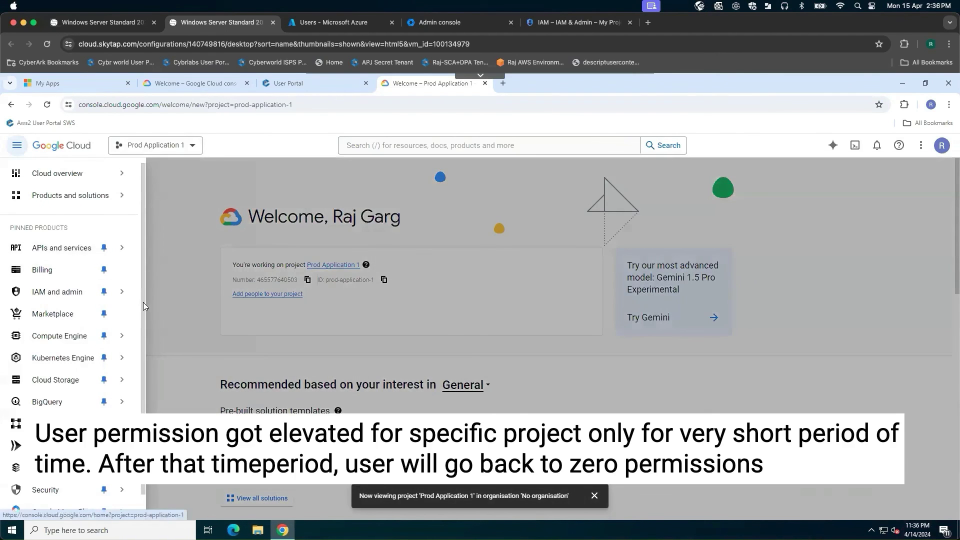
pyautogui.scroll(-1, 144, 330)
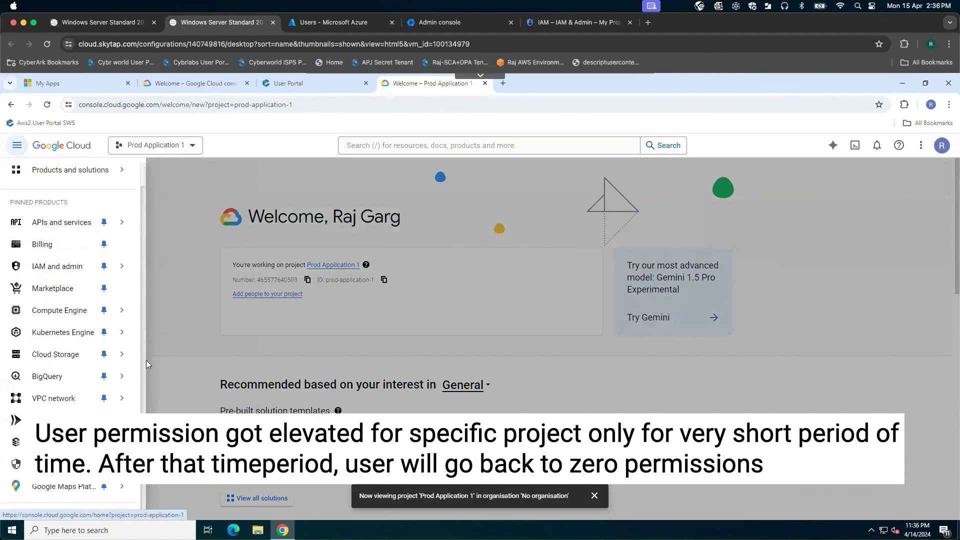
pyautogui.click(52, 268)
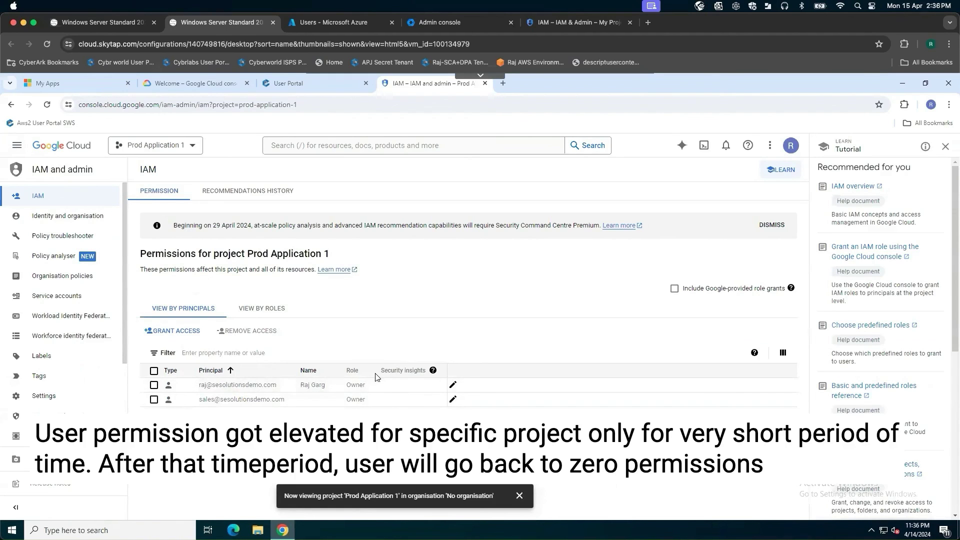
# - Visit the Workforce identity federation and Labels pages for Prod Application 1
pyautogui.scroll(-1, 125, 320)
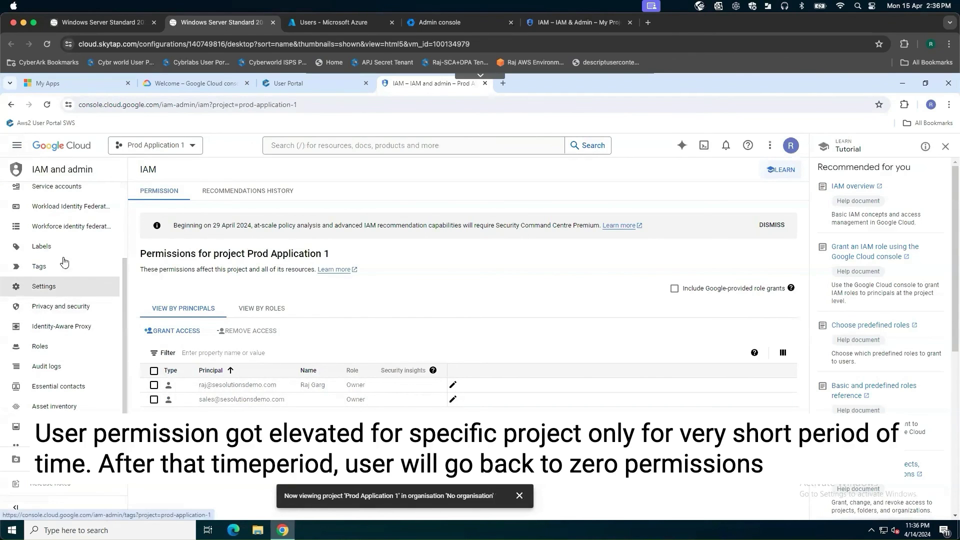
pyautogui.click(68, 227)
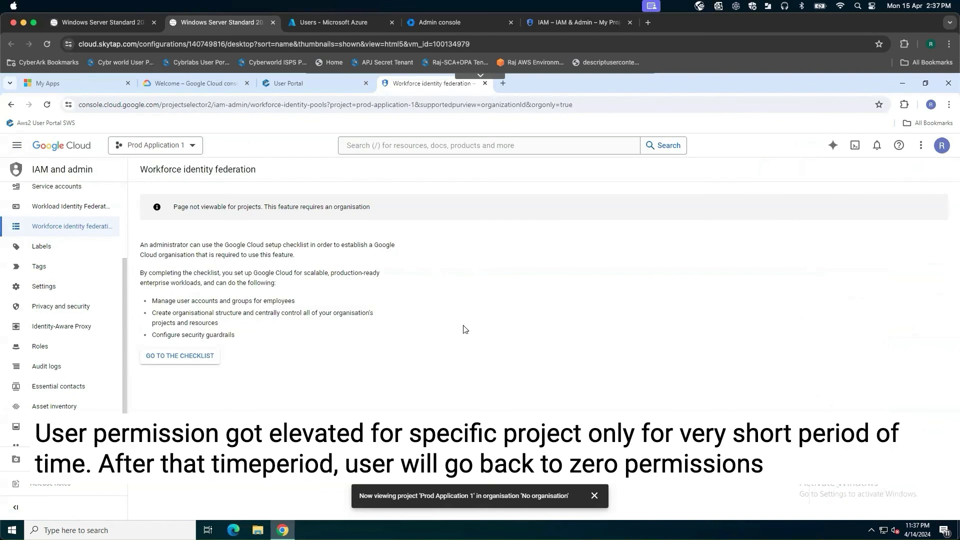
pyautogui.click(58, 247)
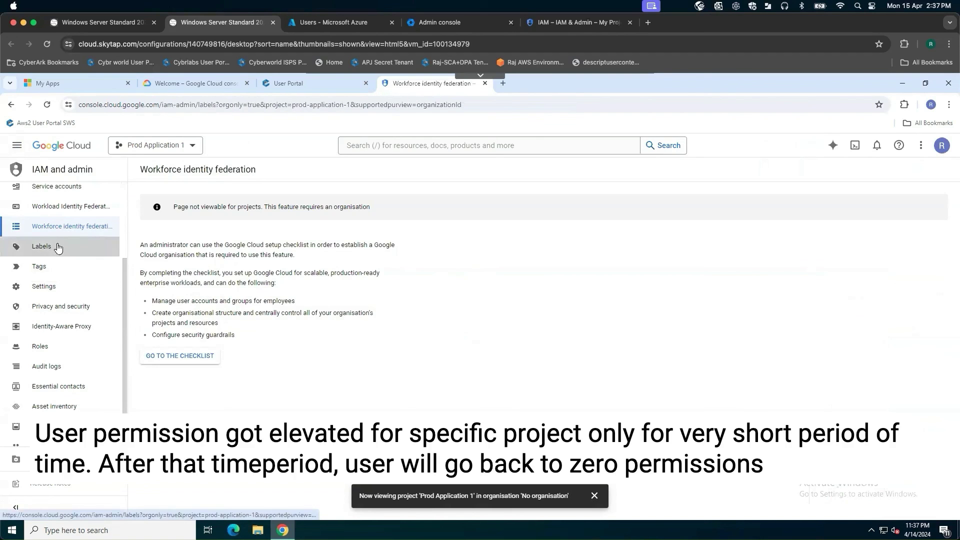